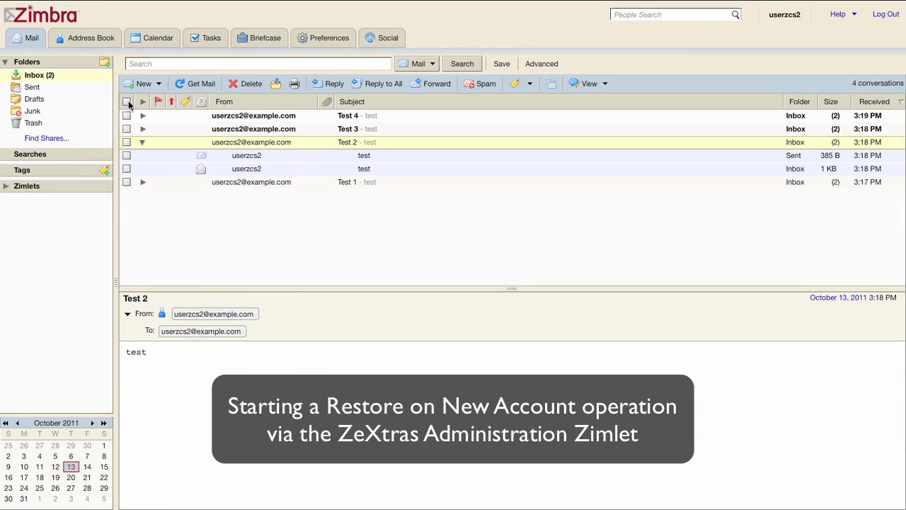
- Select all four test conversations in the inbox and delete them to Trash
{"action": "left_click", "coordinate": [127, 101]}
{"action": "right_click", "coordinate": [181, 132]}
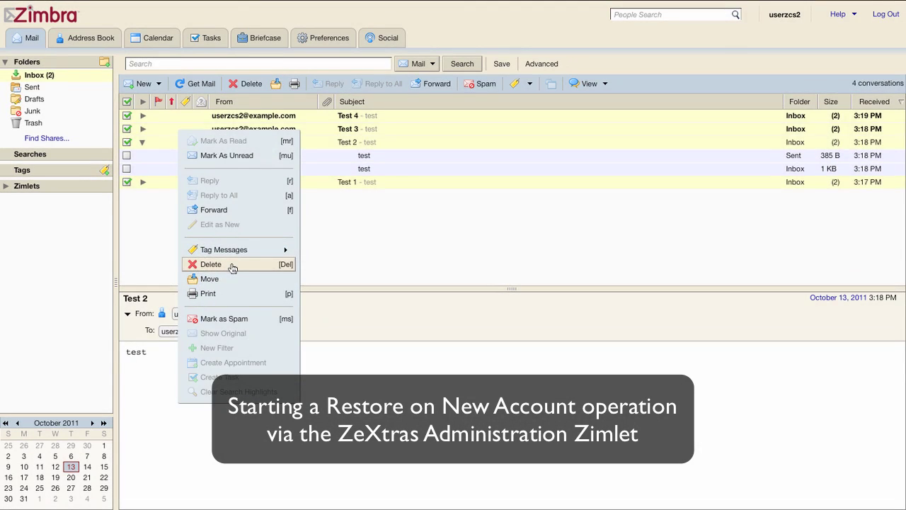
{"action": "left_click", "coordinate": [211, 319]}
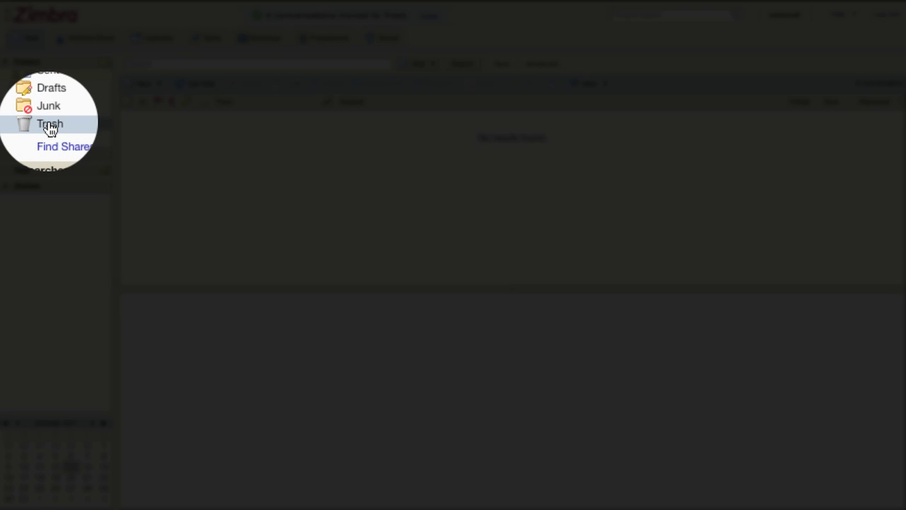
- Empty the Trash folder, confirming the permanent deletion warning
{"action": "left_click", "coordinate": [49, 126]}
{"action": "right_click", "coordinate": [50, 126]}
{"action": "left_click", "coordinate": [53, 257]}
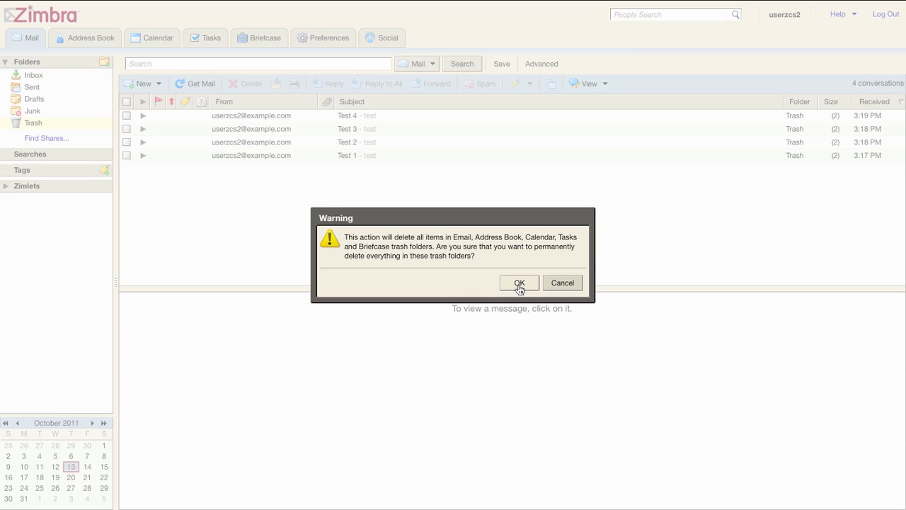
{"action": "left_click", "coordinate": [519, 283]}
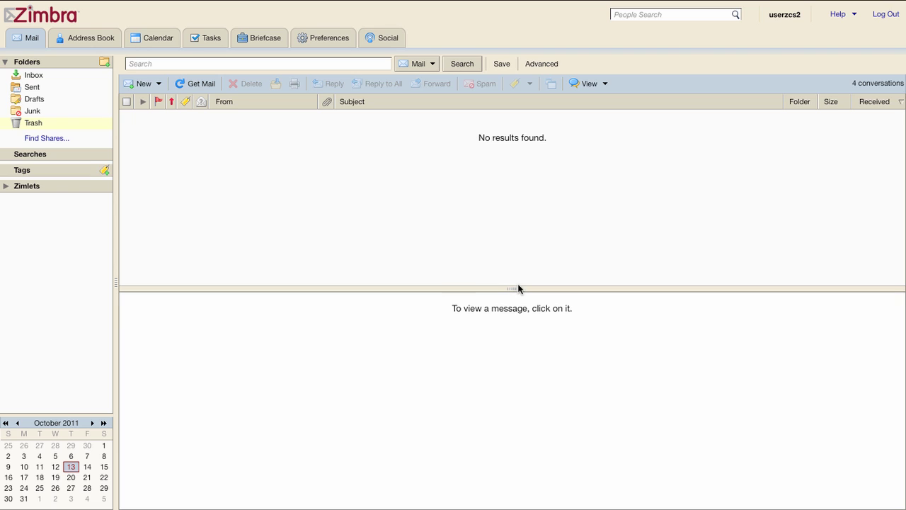
- Leave the Inbox and bring up the ZxBackup configuration page for mail.example.com
{"action": "left_click", "coordinate": [48, 76]}
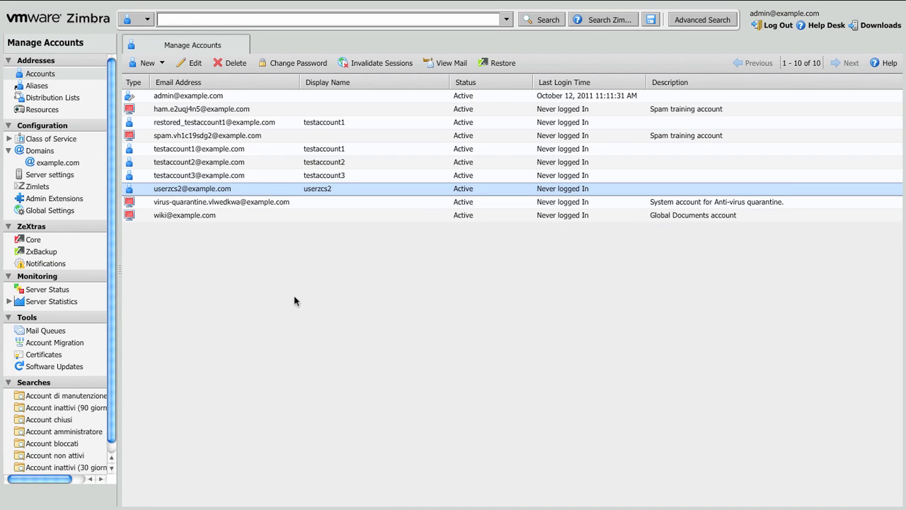
{"action": "left_click", "coordinate": [39, 251]}
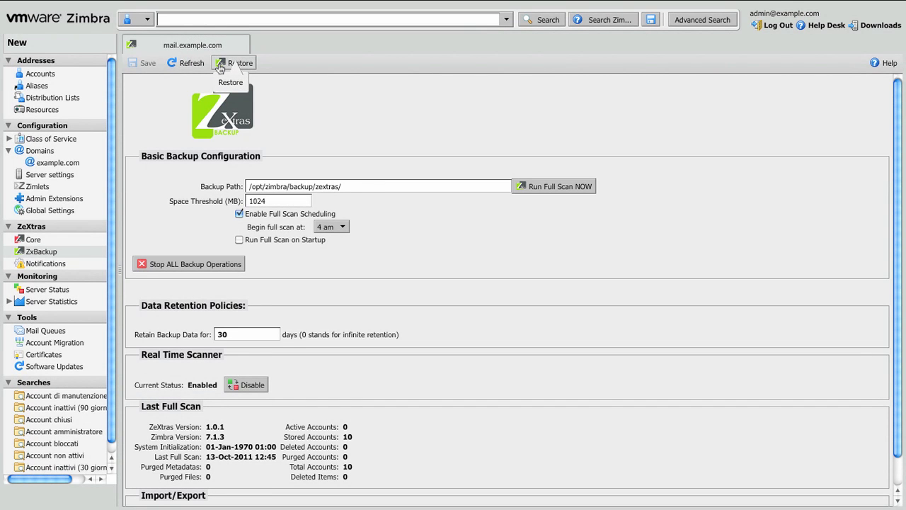
- Start a ZxBackup restore at 10/13/2011 3:20 PM, changing the minute from 24 to 20, and select the user's mailbox
{"action": "left_click", "coordinate": [221, 66]}
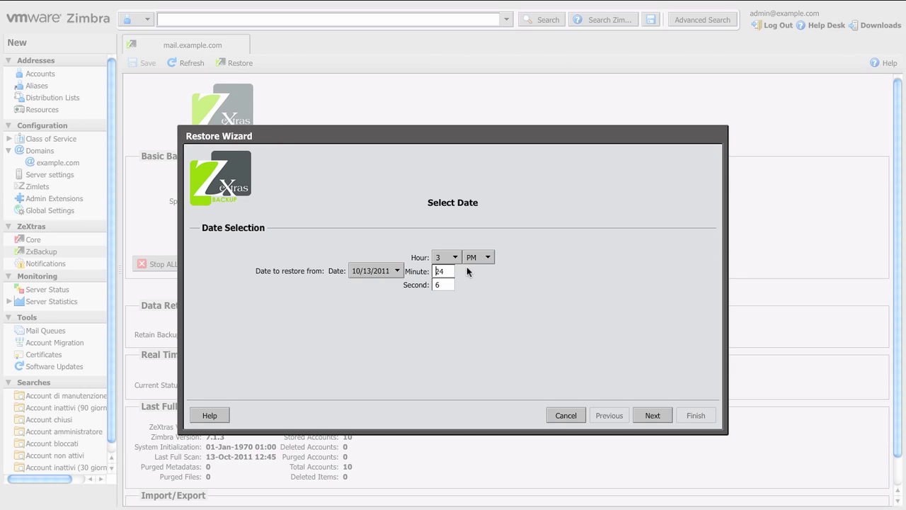
{"action": "mouse_move", "coordinate": [450, 273]}
{"action": "left_mouse_down"}
{"action": "mouse_move", "coordinate": [435, 272]}
{"action": "mouse_move", "coordinate": [452, 272]}
{"action": "left_mouse_up"}
{"action": "left_click", "coordinate": [436, 272]}
{"action": "type", "text": "20"}
{"action": "left_click", "coordinate": [652, 414]}
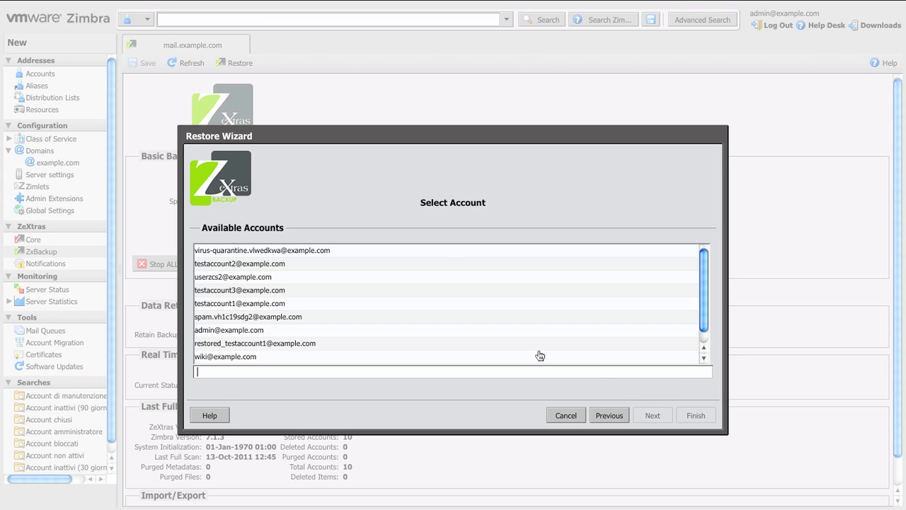
{"action": "left_click", "coordinate": [345, 280]}
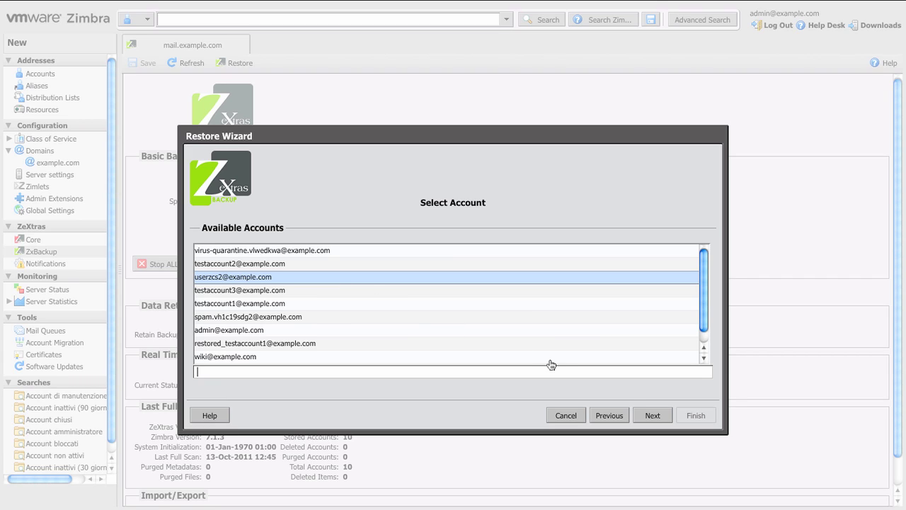
- Name the destination account restored_test, keep it hidden from the GAL, and reach the summary
{"action": "left_click", "coordinate": [652, 416]}
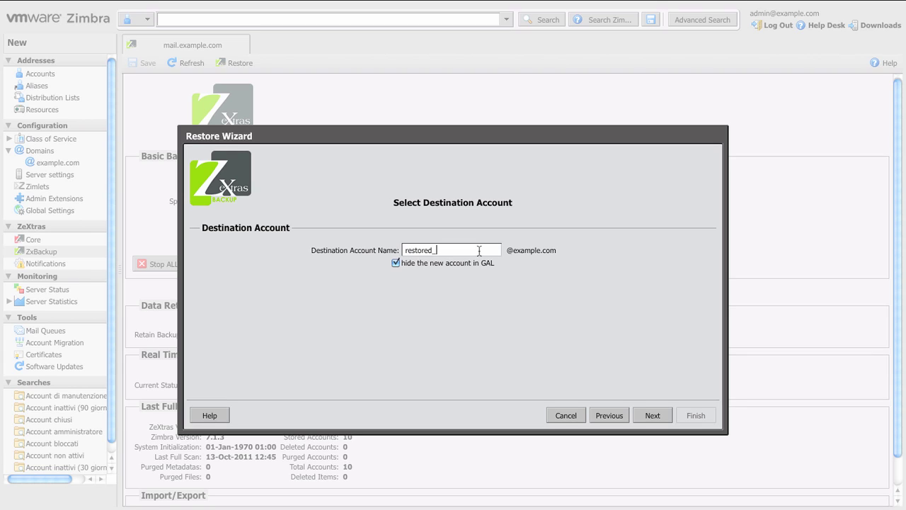
{"action": "type", "text": "test"}
{"action": "left_click", "coordinate": [654, 415]}
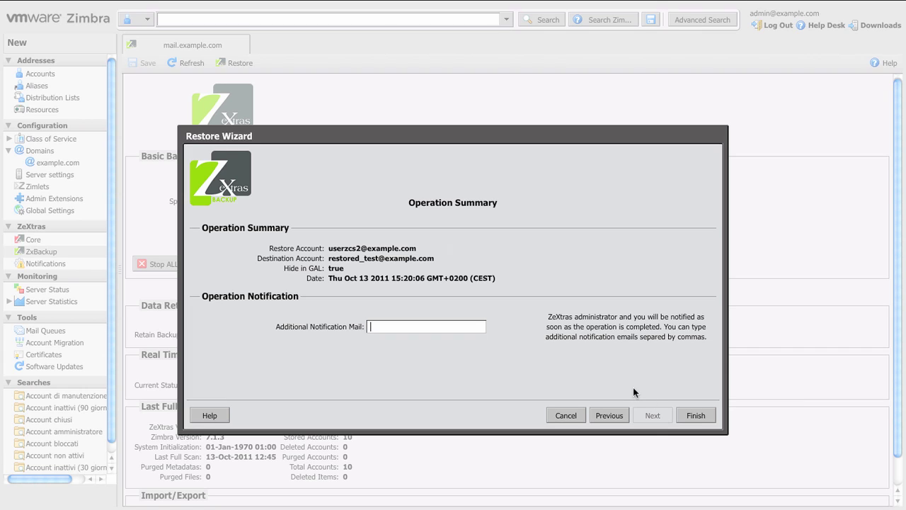
- Launch the Restore On New Account operation and dismiss the operation-queued notice
{"action": "left_click", "coordinate": [710, 414]}
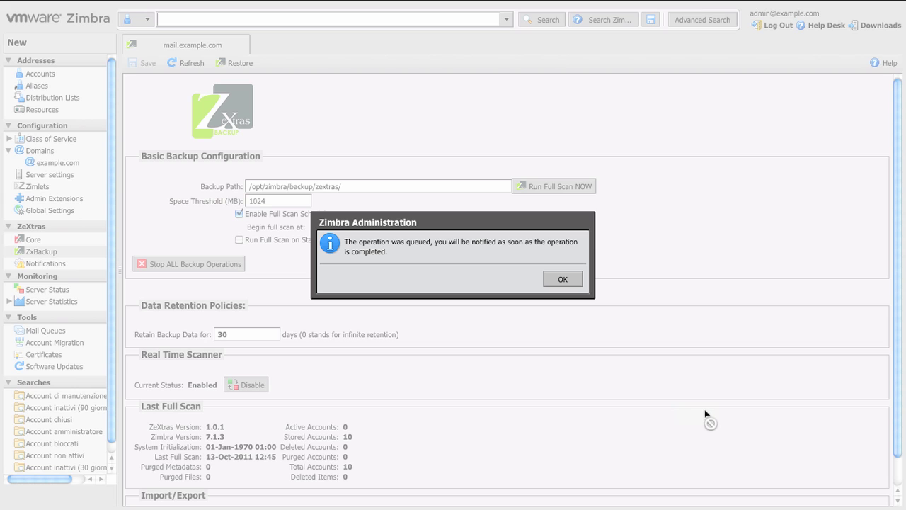
{"action": "left_click", "coordinate": [563, 280]}
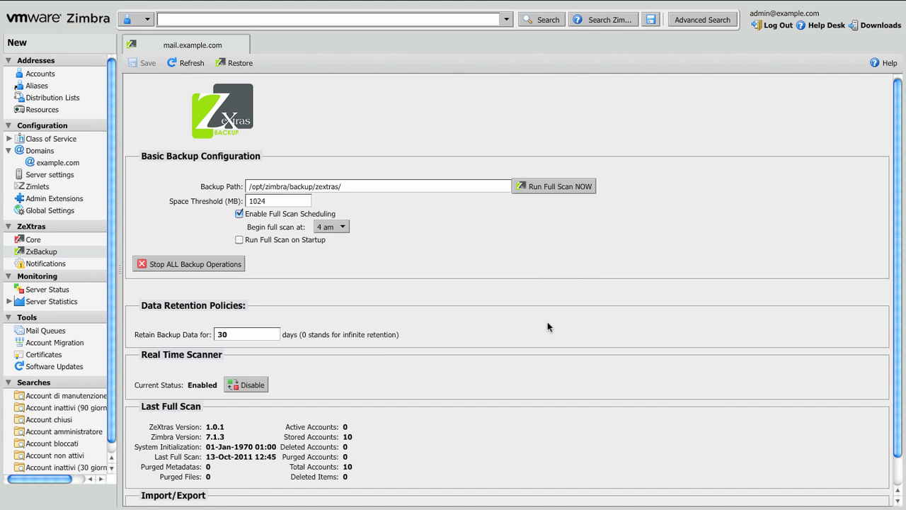
{"action": "scroll", "coordinate": [514, 459], "scroll_direction": "down", "scroll_amount": 1}
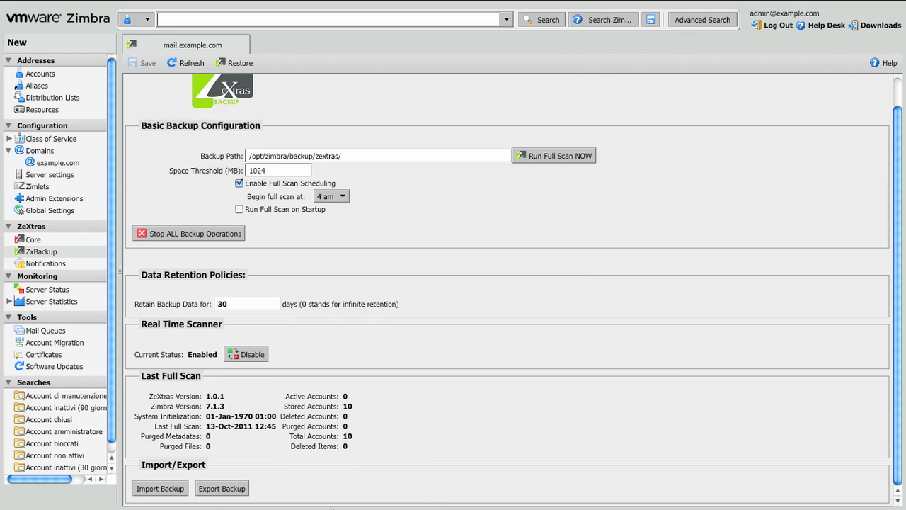
- Read the ZxBackup restore notifications, confirming 39 items restored, then show the account list
{"action": "left_click", "coordinate": [66, 271]}
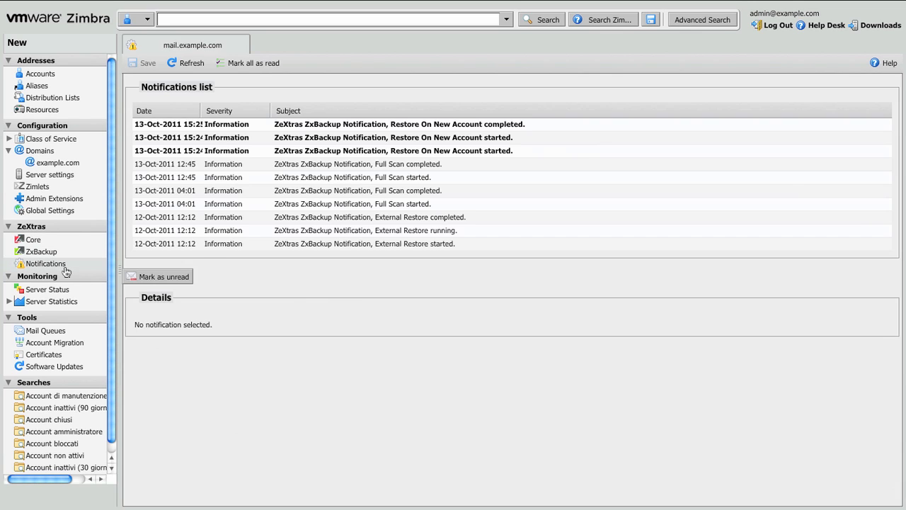
{"action": "left_click", "coordinate": [458, 154]}
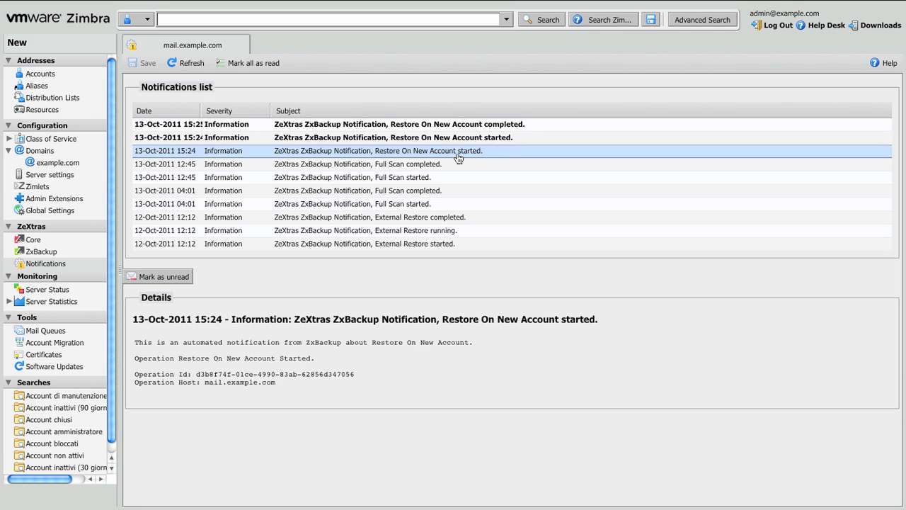
{"action": "left_click", "coordinate": [532, 141]}
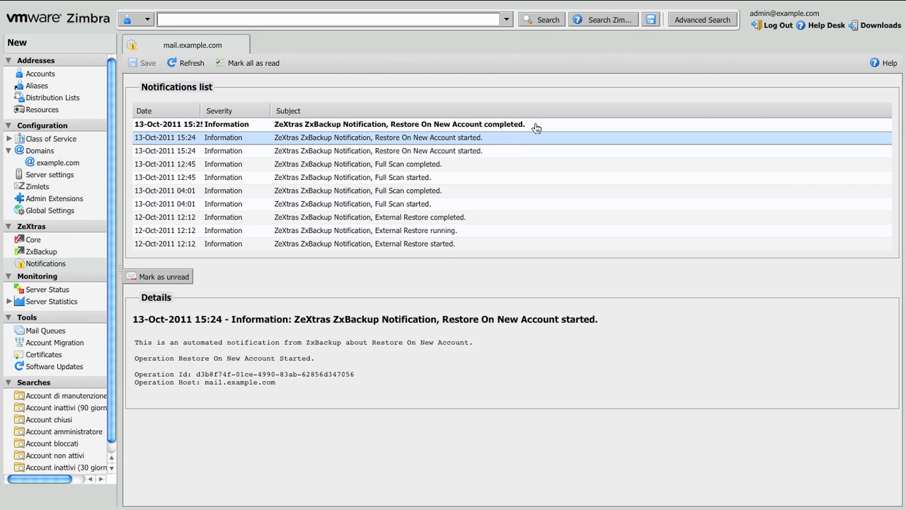
{"action": "left_click", "coordinate": [536, 128]}
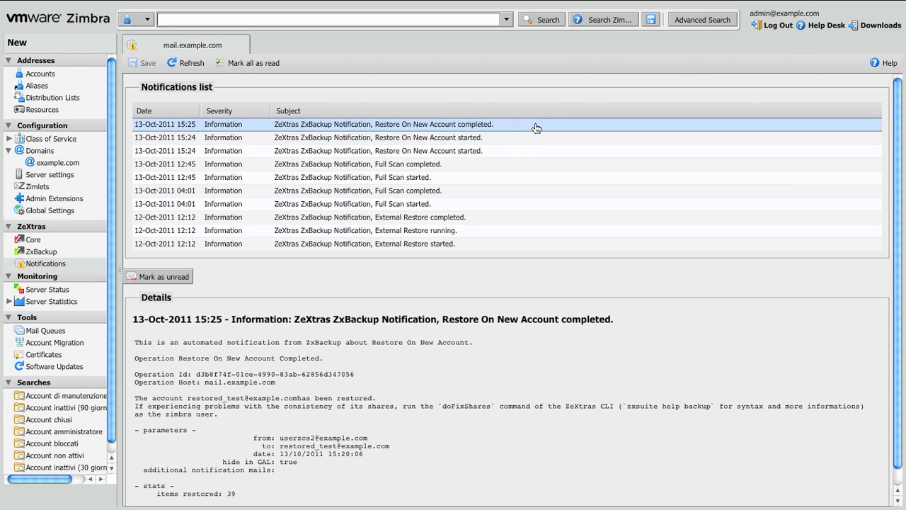
{"action": "scroll", "coordinate": [567, 264], "scroll_direction": "down", "scroll_amount": 1}
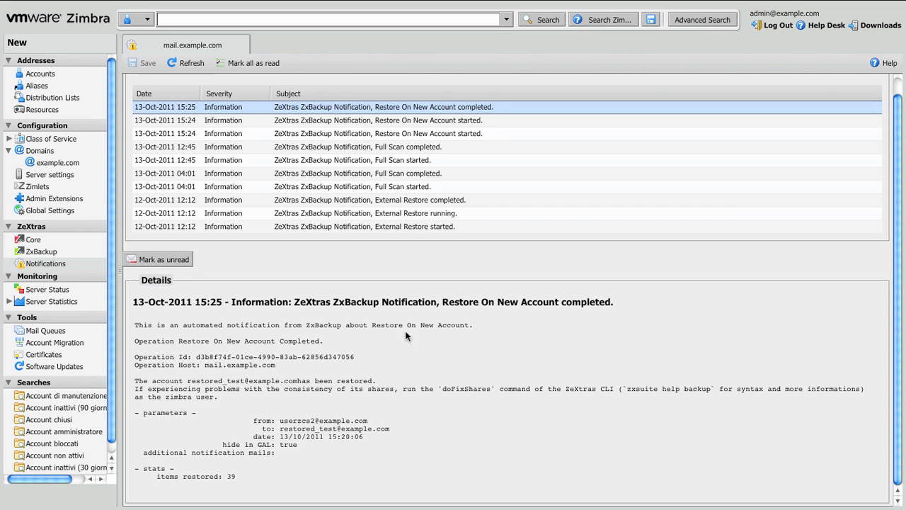
{"action": "left_click", "coordinate": [32, 74]}
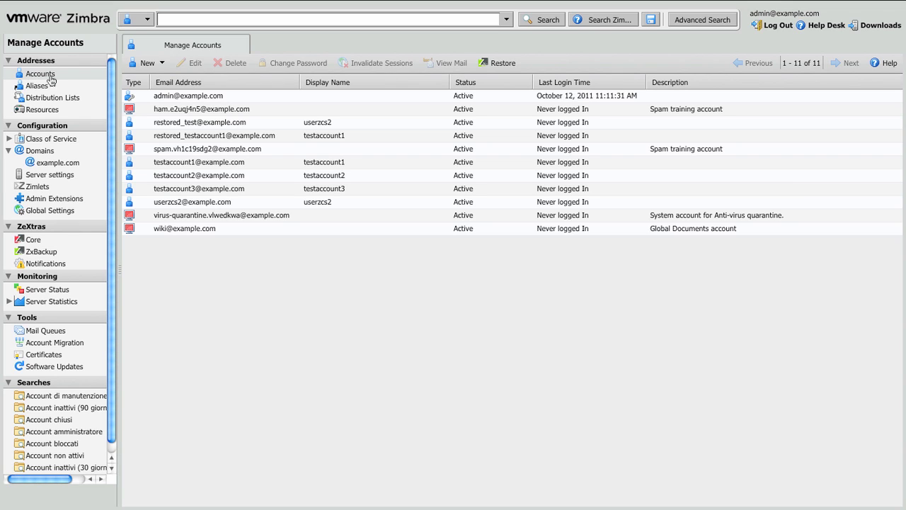
{"action": "left_click", "coordinate": [272, 124]}
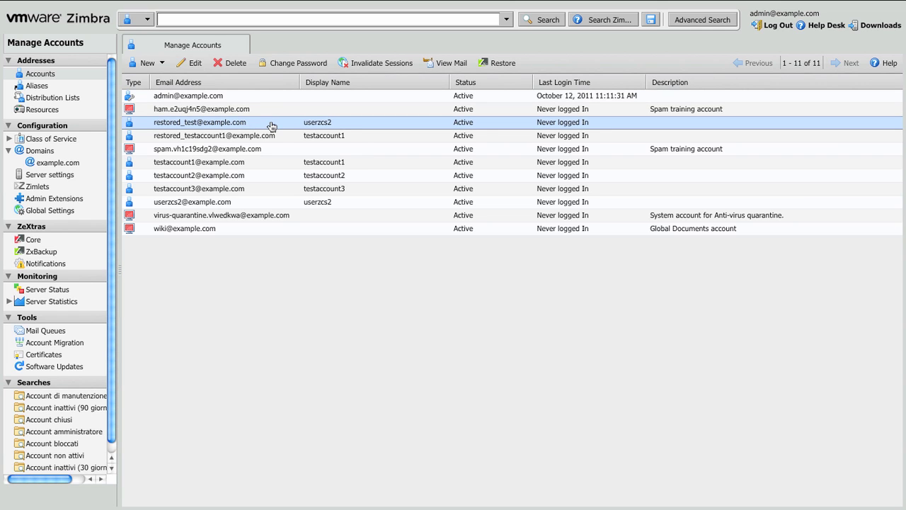
{"action": "left_click", "coordinate": [452, 65]}
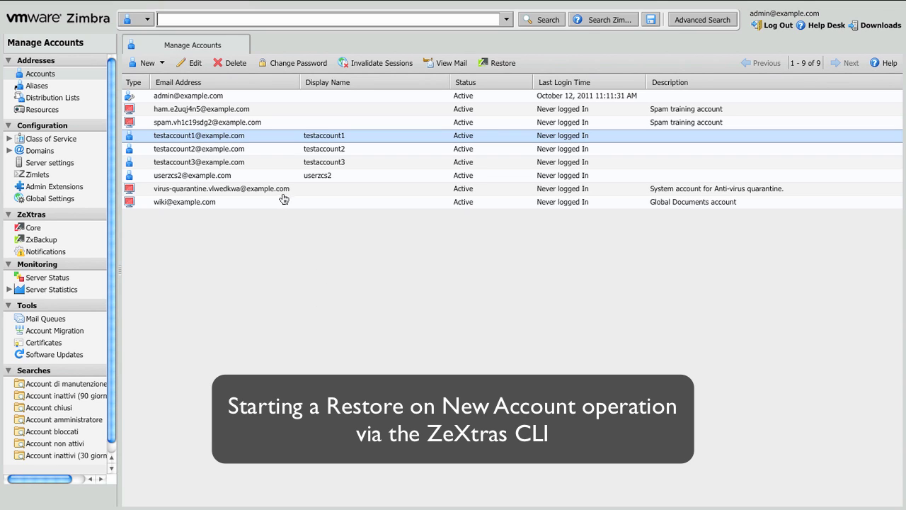
{"action": "right_click", "coordinate": [265, 136]}
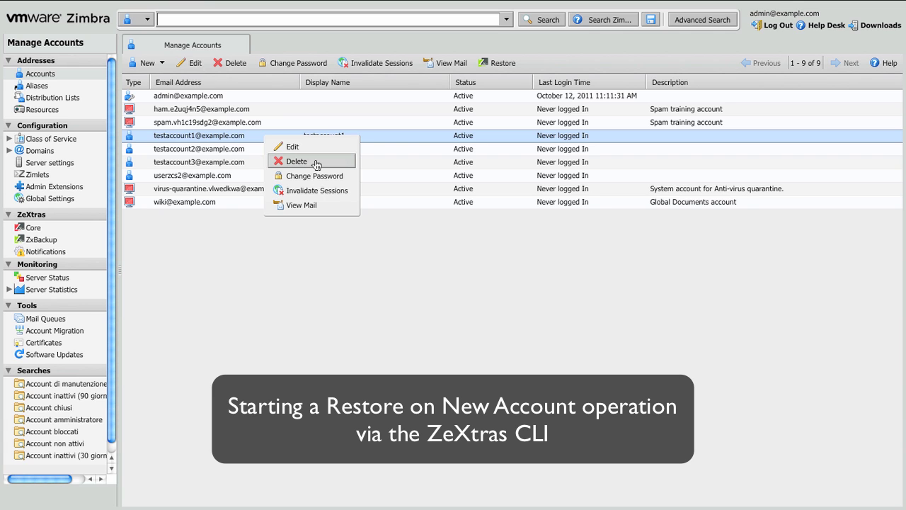
{"action": "left_click", "coordinate": [316, 165]}
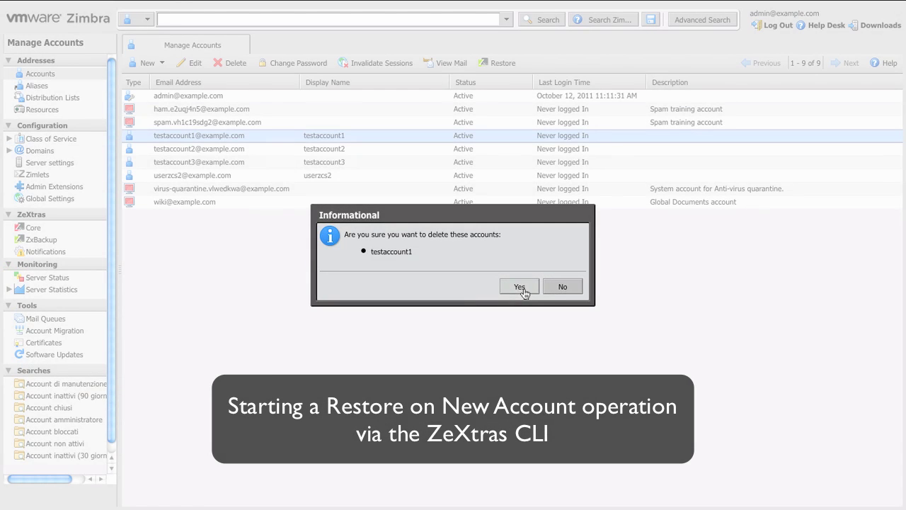
{"action": "left_click", "coordinate": [523, 288]}
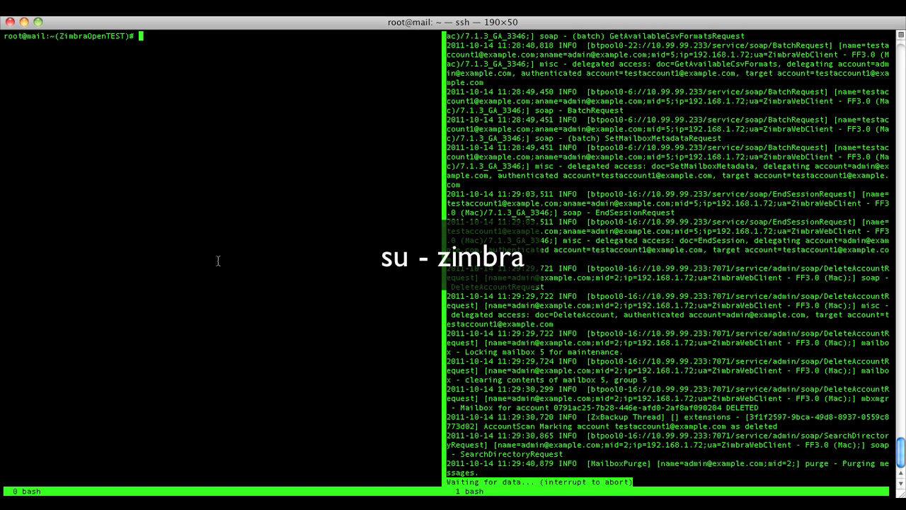
- As the zimbra user, run 'zxsuite help backup' and highlight doRestoreOnNewAccount in the output
{"action": "type", "text": "su - zimbra"}
{"action": "key", "text": "Return"}
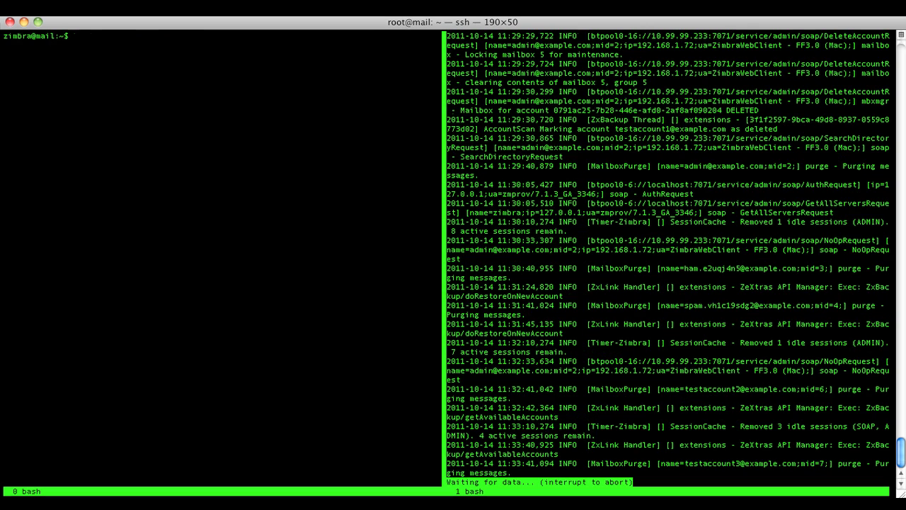
{"action": "type", "text": "zxsuite help backup"}
{"action": "key", "text": "Return"}
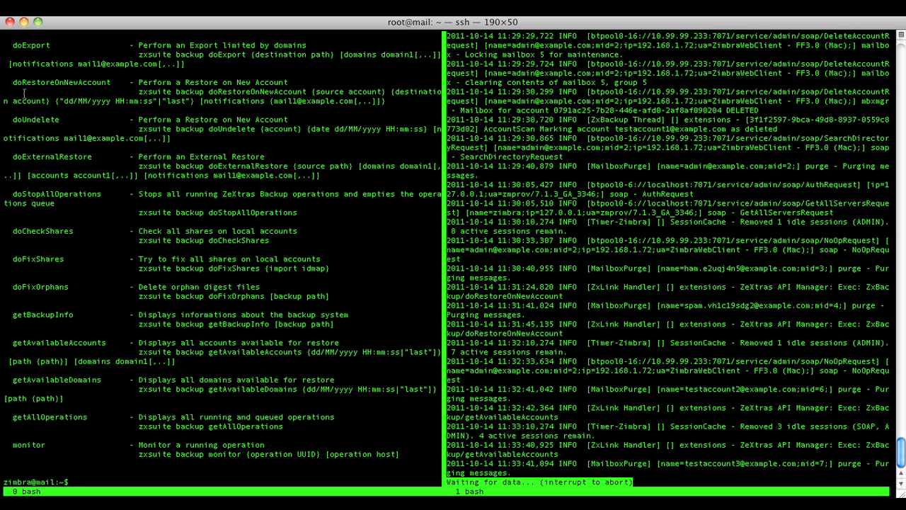
{"action": "left_click_drag", "start_coordinate": [13, 82], "coordinate": [111, 82]}
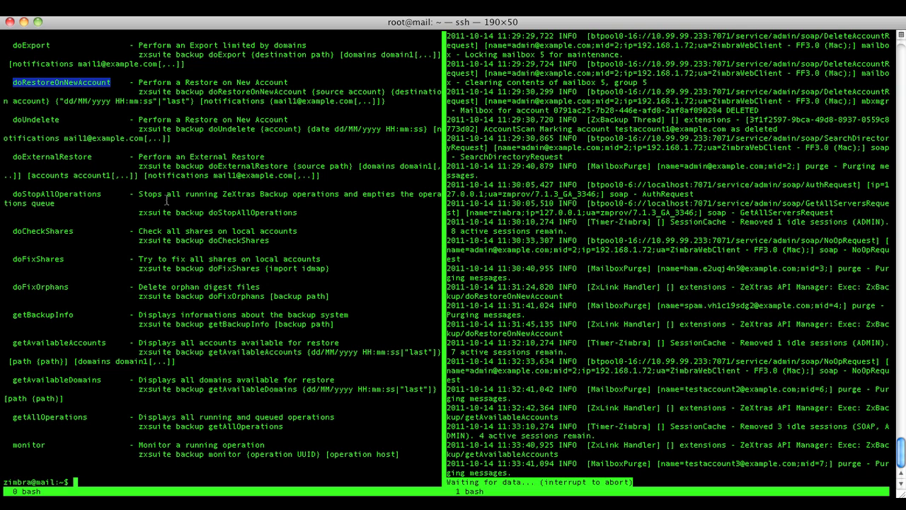
{"action": "type", "text": "zx"}
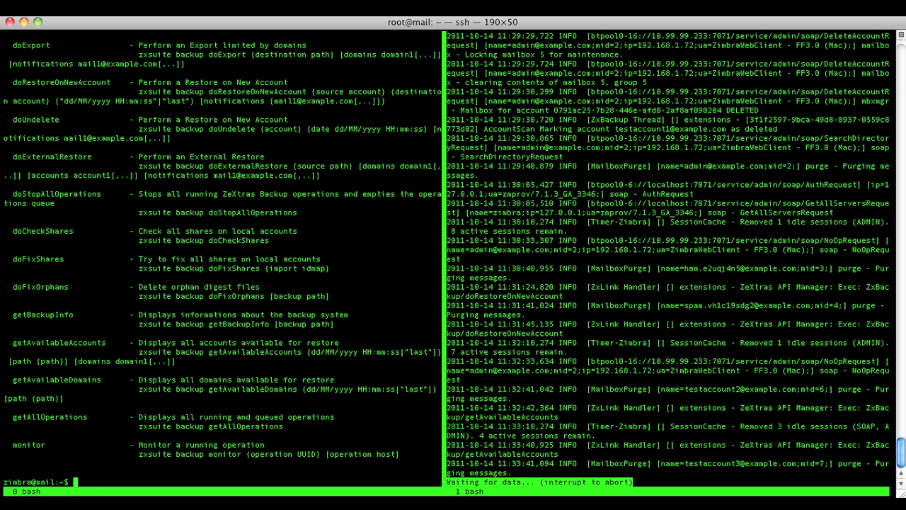
{"action": "type", "text": "suite backup doRes"}
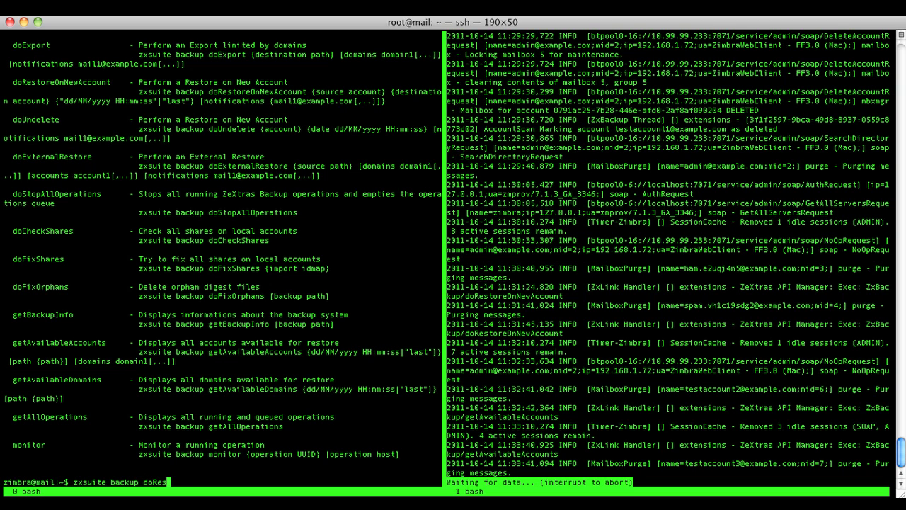
{"action": "type", "text": "toreOnNewAccount test"}
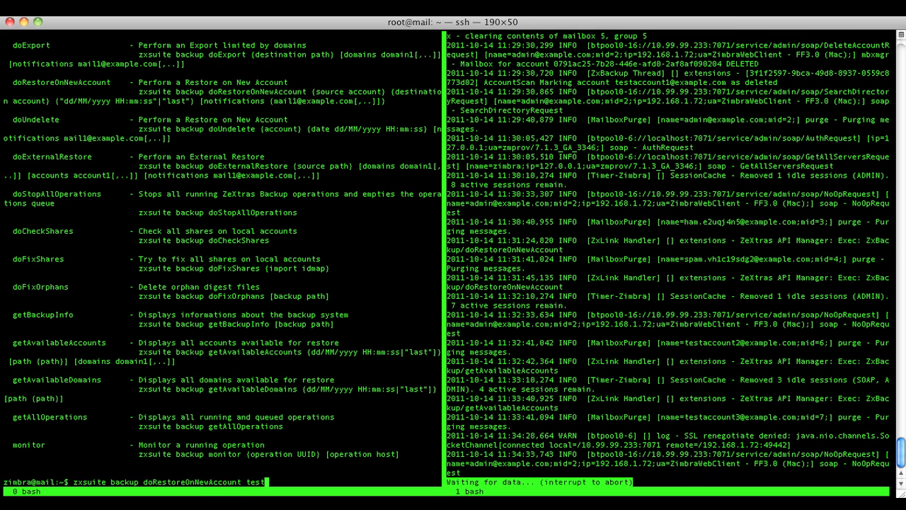
{"action": "type", "text": "account1@example.com"}
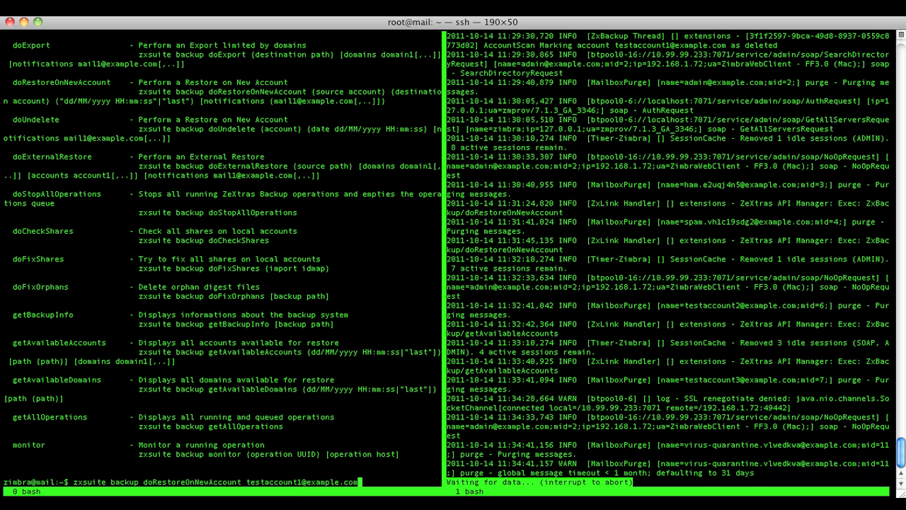
{"action": "type", "text": " restored_ testaccount"}
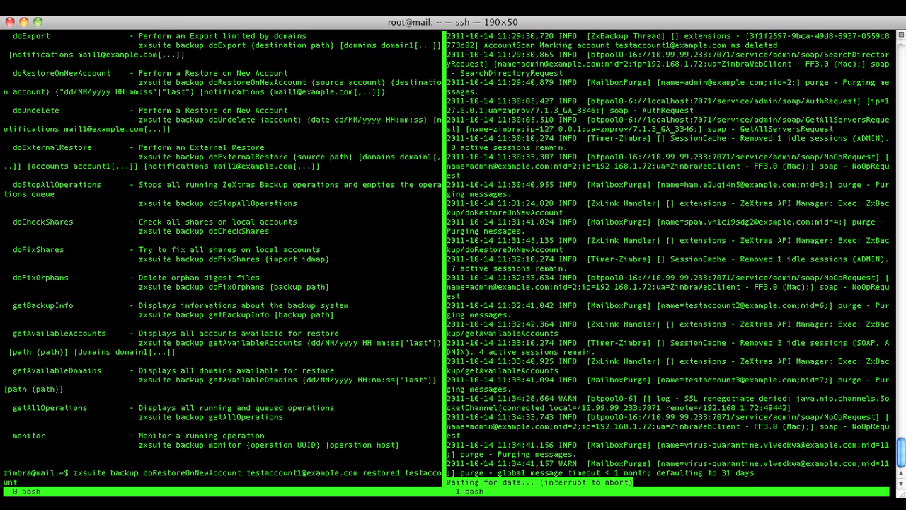
{"action": "type", "text": "1@example.com last"}
{"action": "key", "text": "Return"}
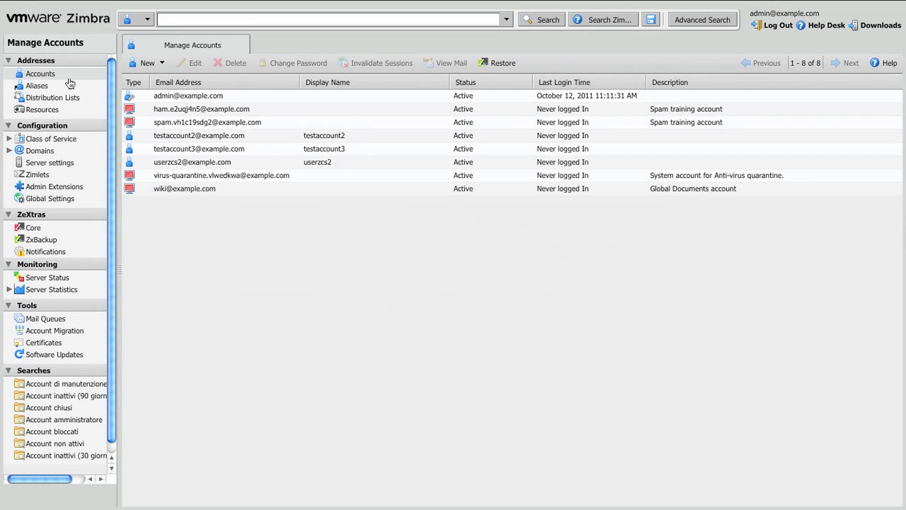
{"action": "left_click", "coordinate": [69, 78]}
{"action": "left_click", "coordinate": [298, 124]}
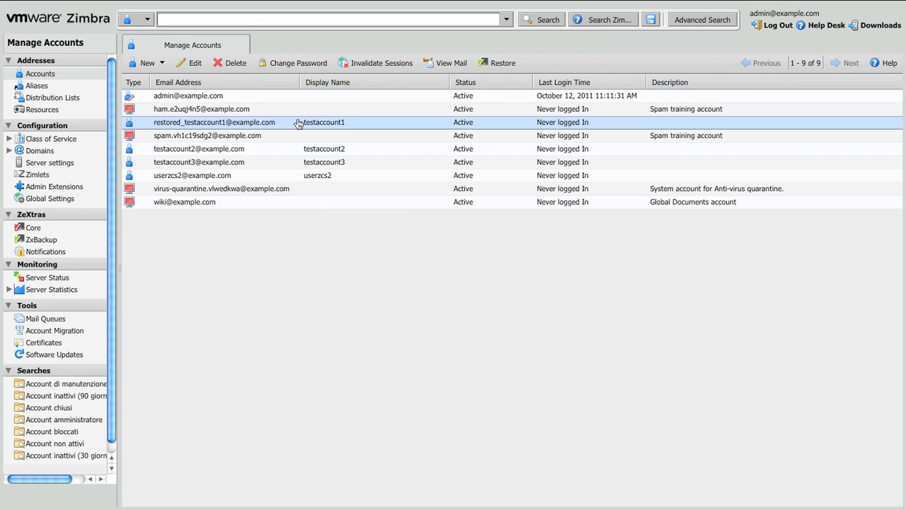